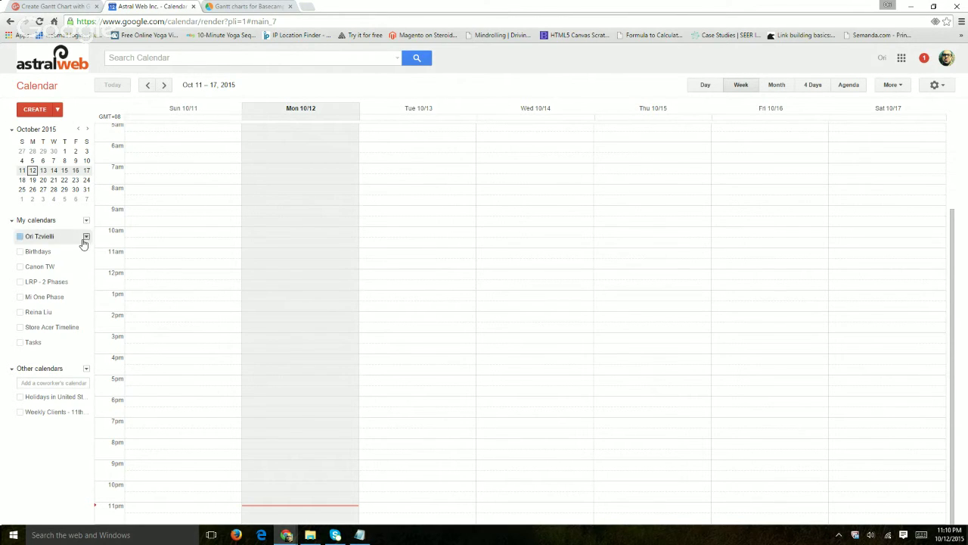
- Add a new calendar named 'For Fun Project' under My calendars
left_click(86, 220)
left_click(104, 234)
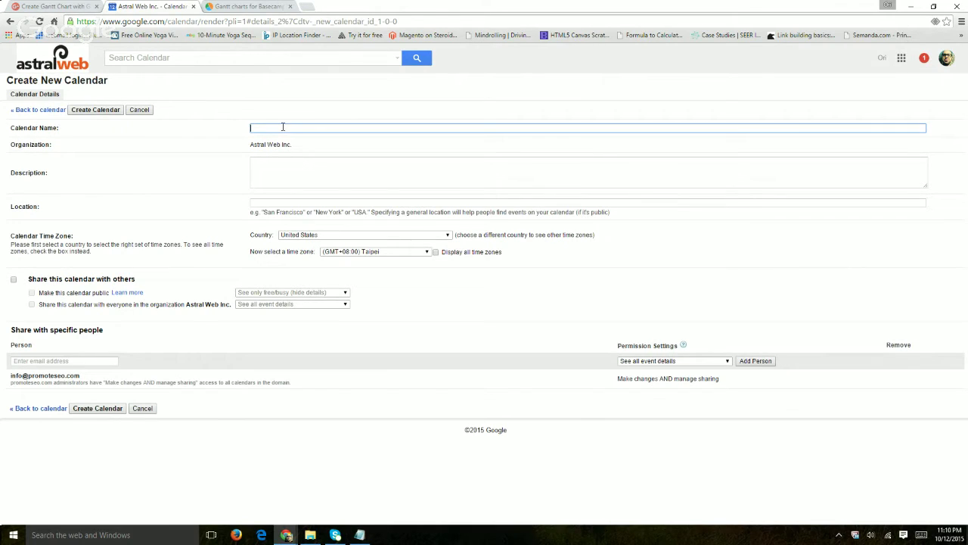
type("For Fun Project")
left_click(106, 410)
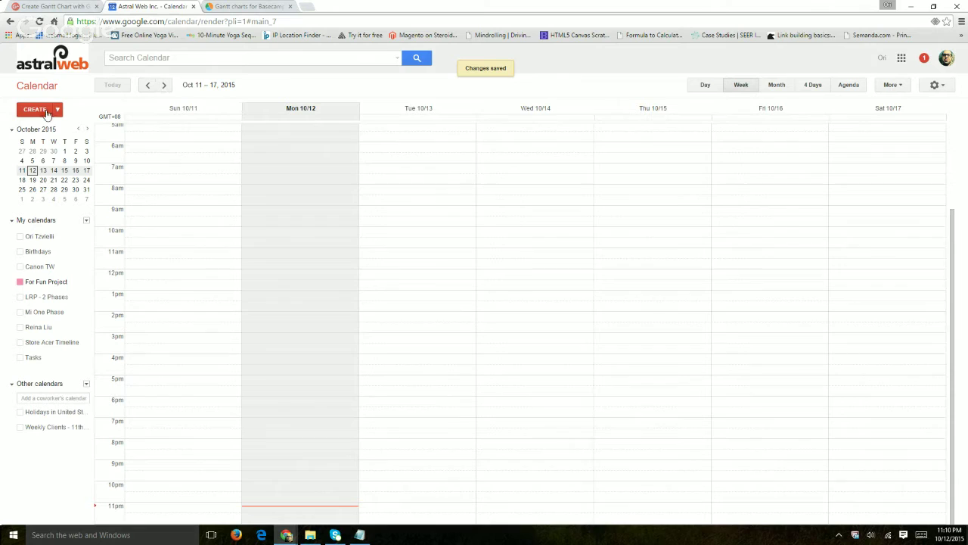
- Add an 'Ask for a vacation' event on October 19
left_click(46, 112)
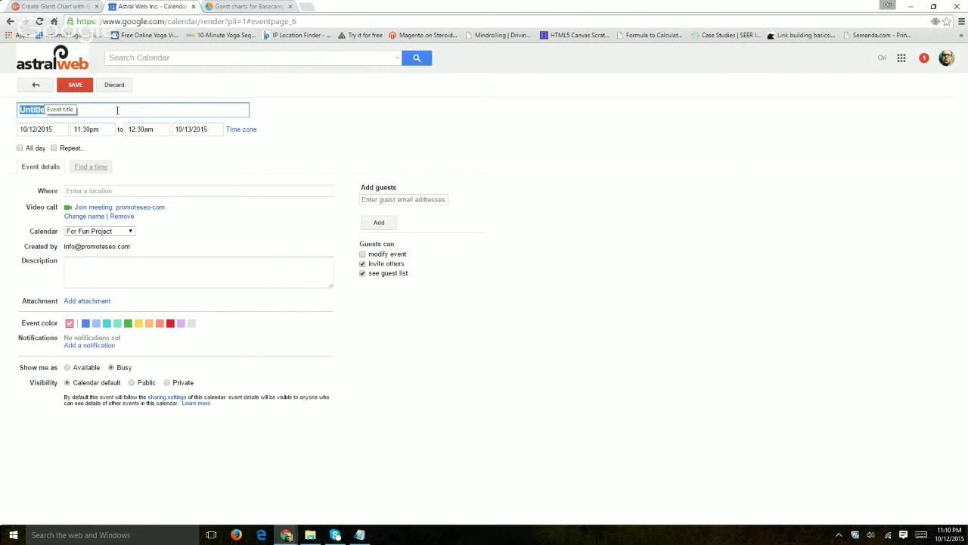
type("Ask for a vacation")
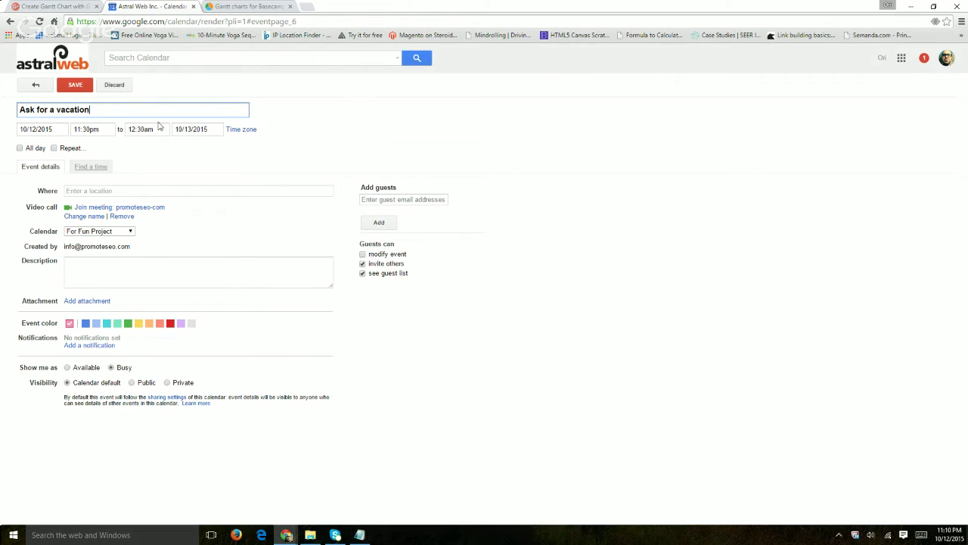
left_click(37, 129)
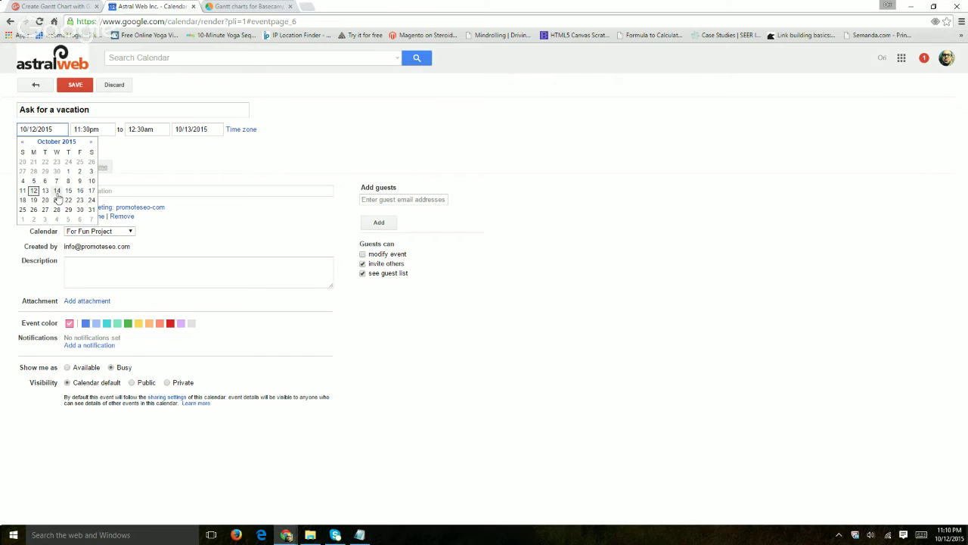
left_click(33, 201)
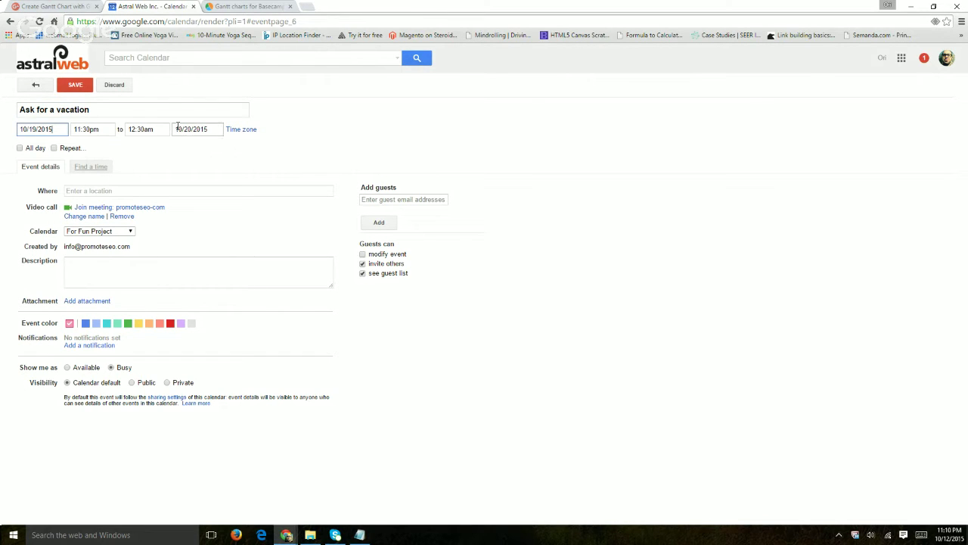
left_click(76, 85)
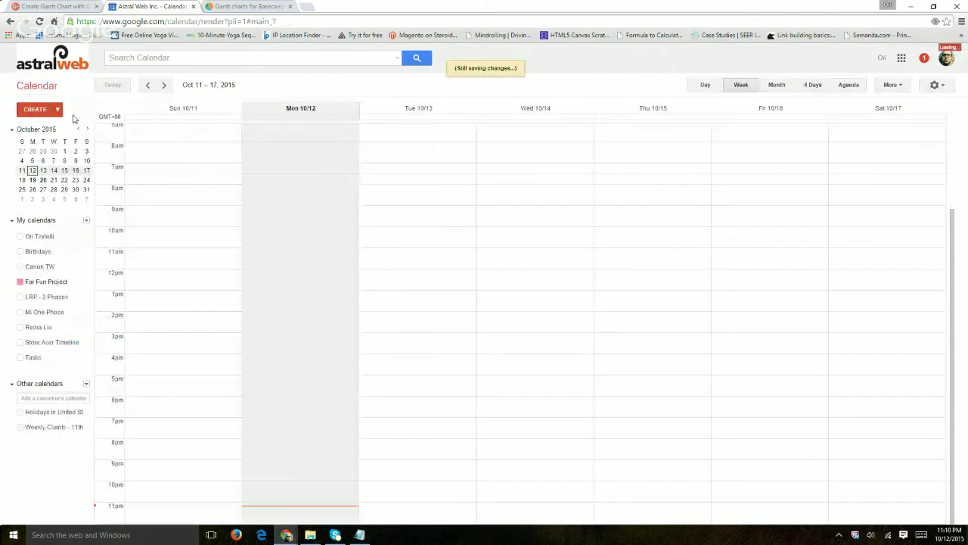
- Add a 'Buy Shorts for Beach' event on October 22, correcting the capitalised E
left_click(37, 109)
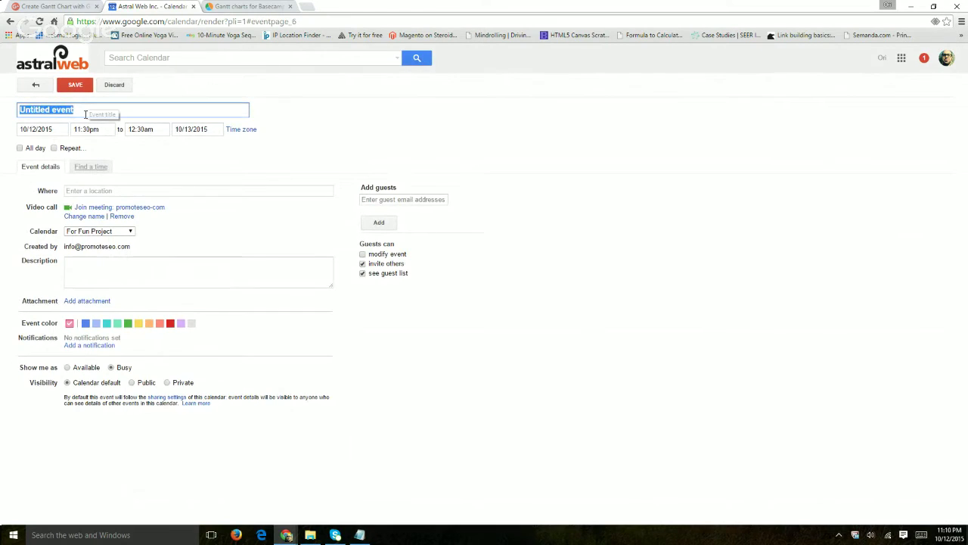
type("Buy ")
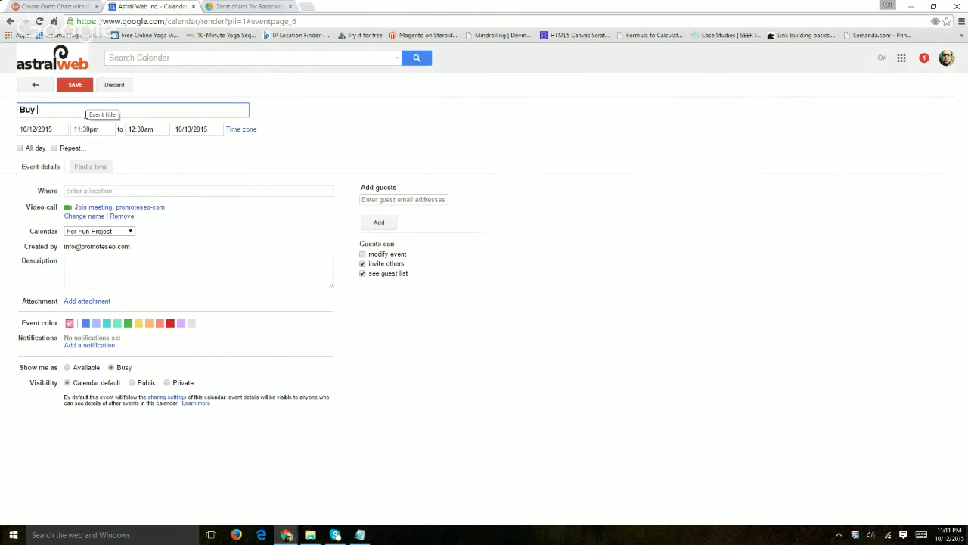
type("Shorts for BEach")
left_click_drag(93, 114, 84, 113)
type("e")
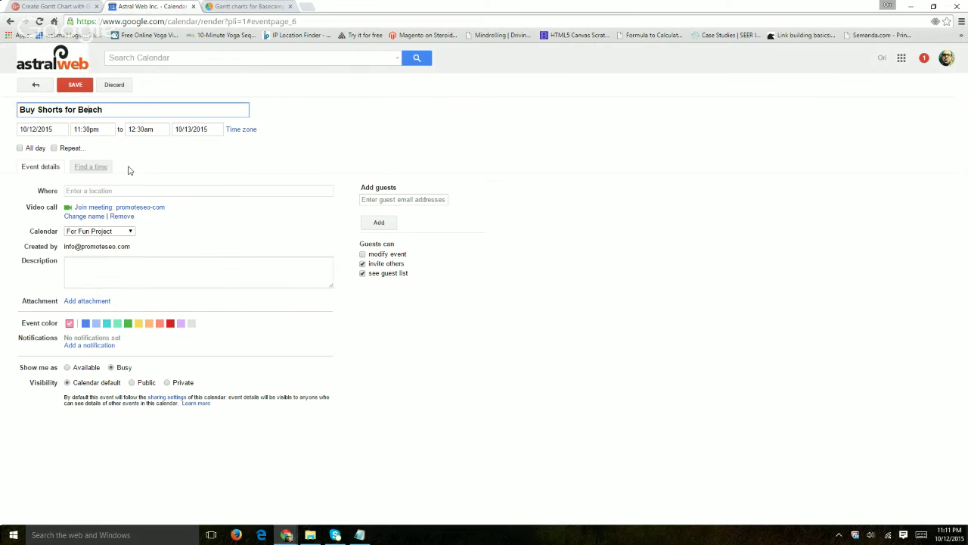
left_click(50, 129)
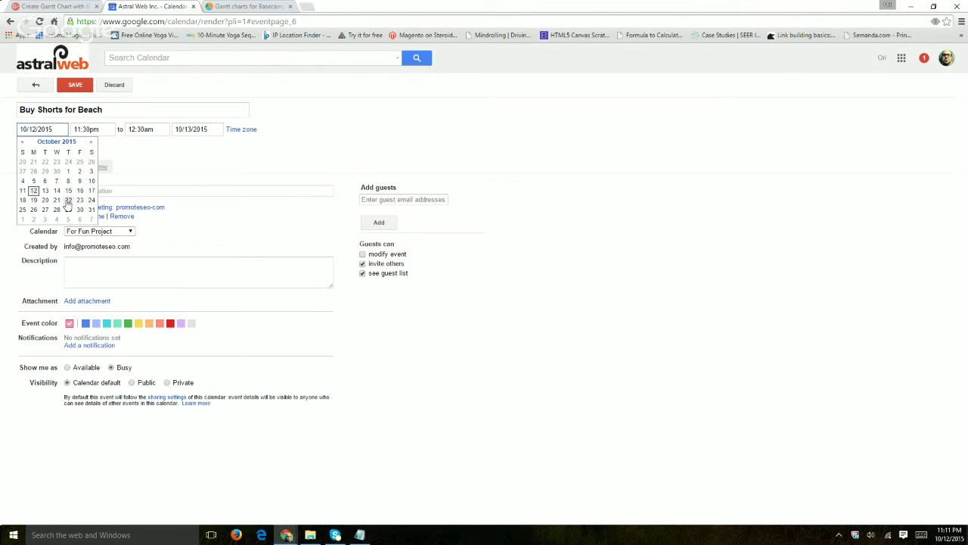
left_click(68, 200)
left_click(76, 87)
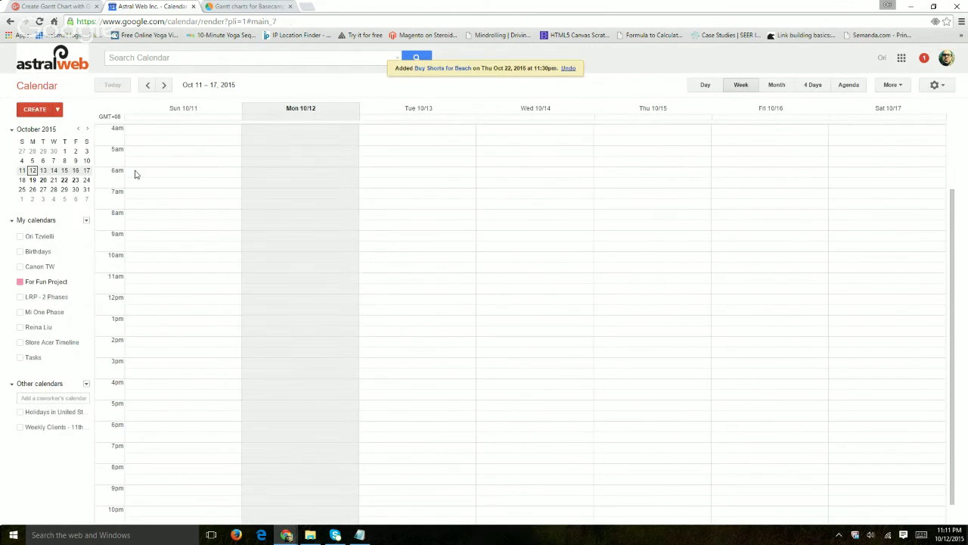
- Add a 'Take Swimming Lessons' event starting October 23
left_click(35, 109)
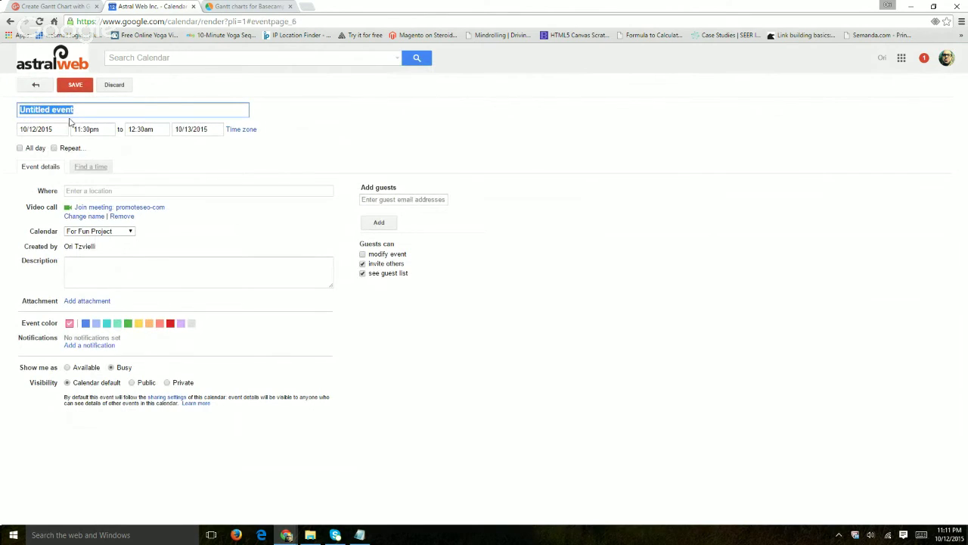
type("Ta")
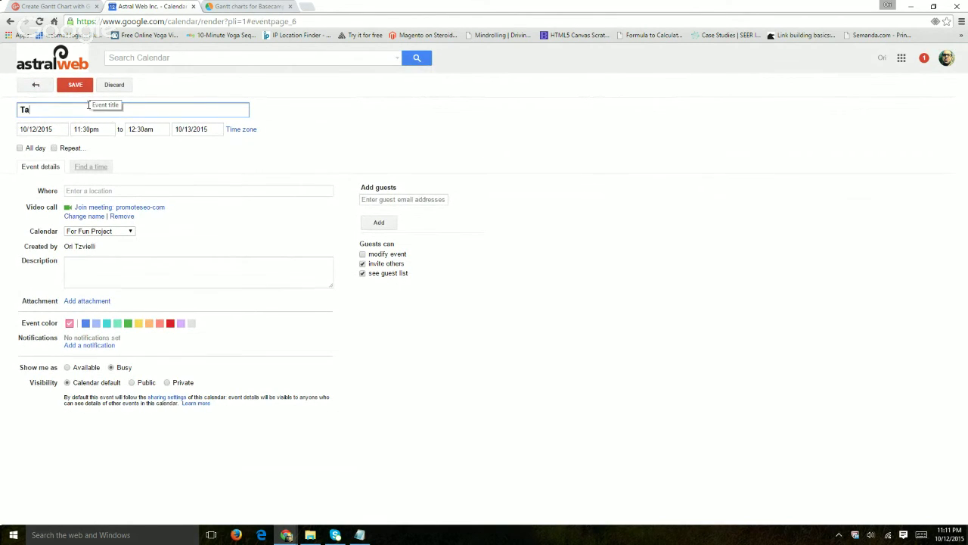
type("ke Swimming Lessons")
left_click(38, 128)
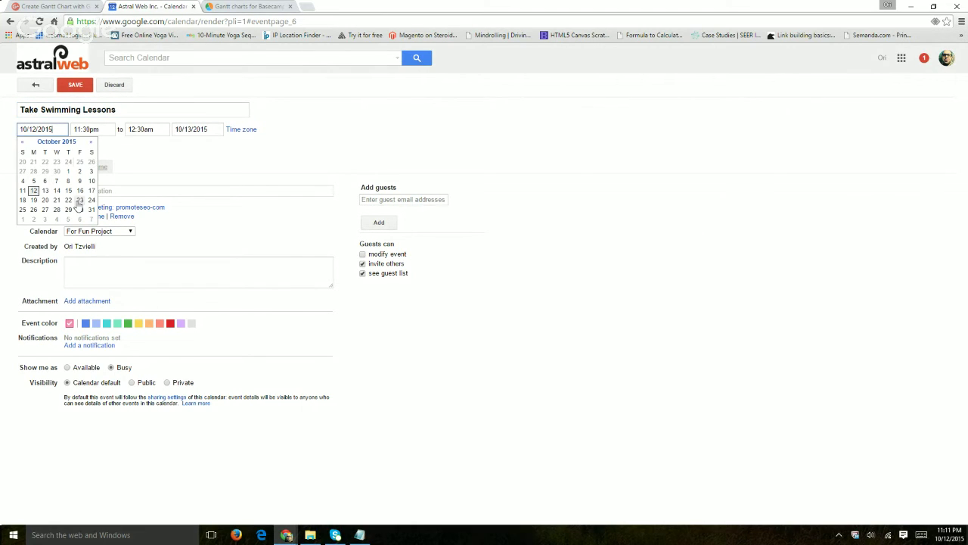
left_click(80, 201)
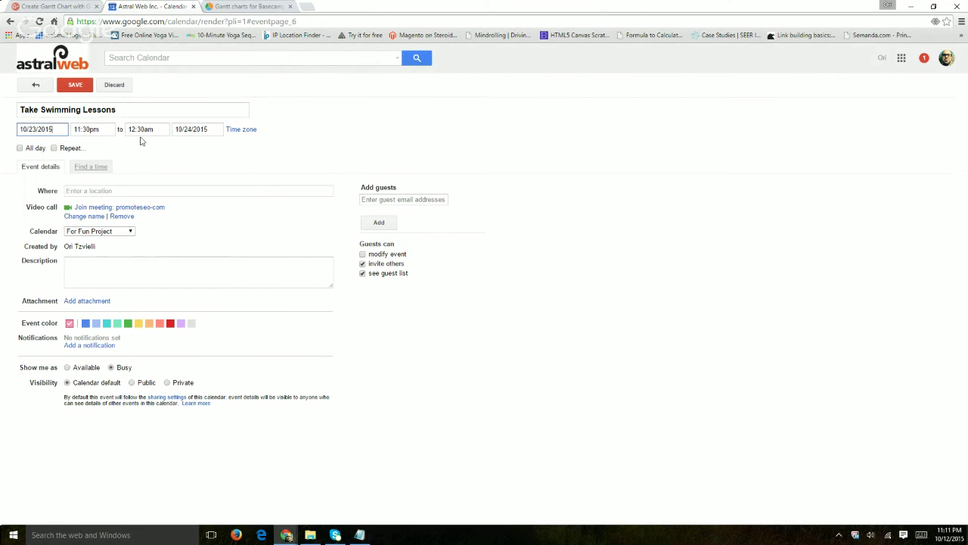
left_click(193, 130)
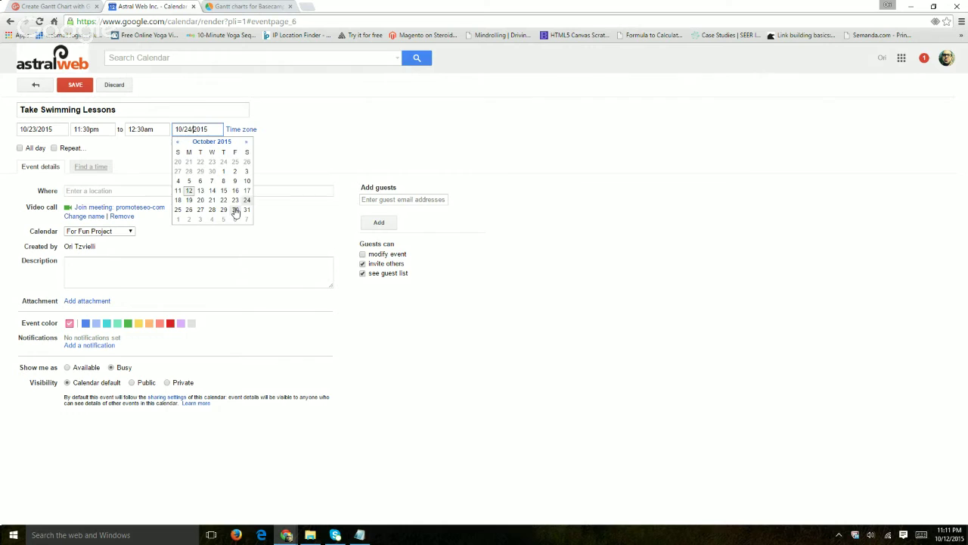
left_click(75, 84)
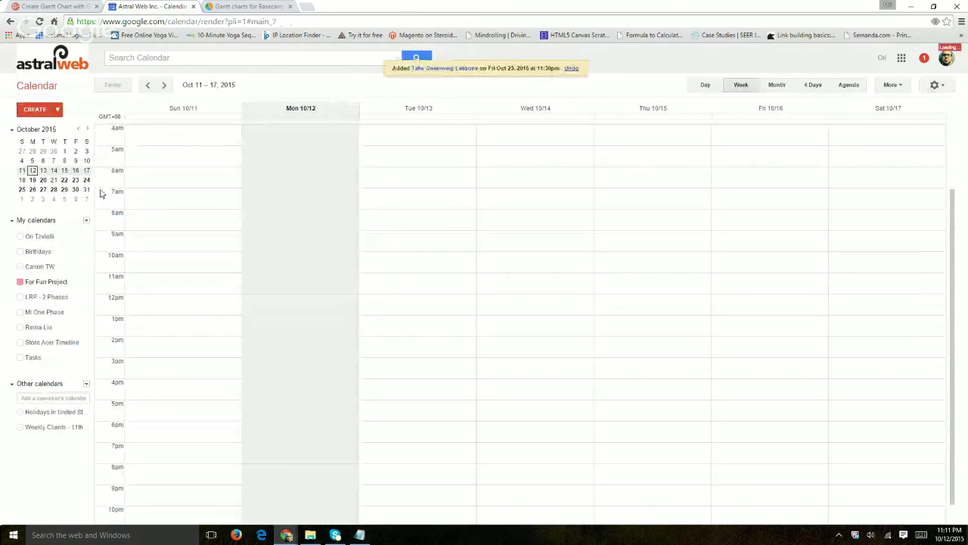
- Add a 'Finish Vacation' event on November 4, 2015
left_click(36, 111)
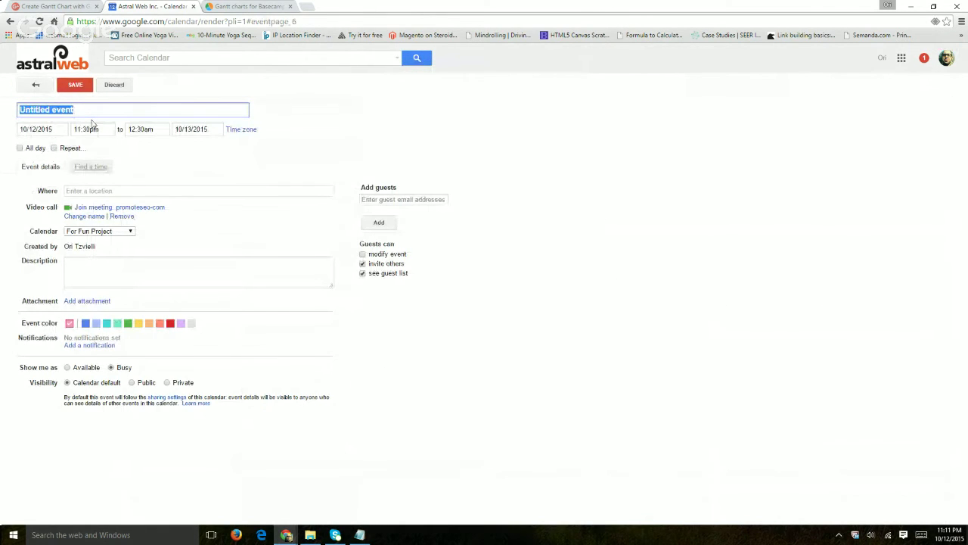
type("Finish Vac")
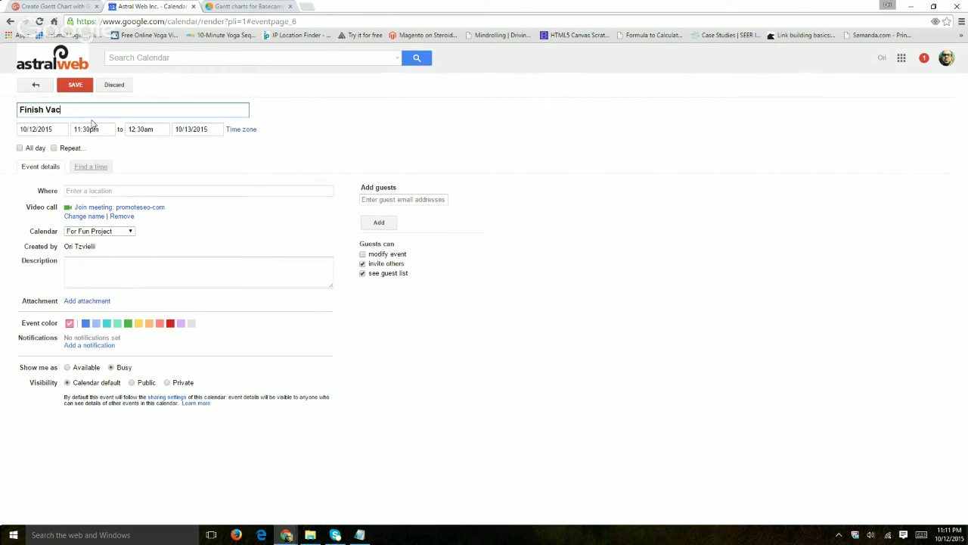
type("ation")
left_click_drag(91, 108, 11, 119)
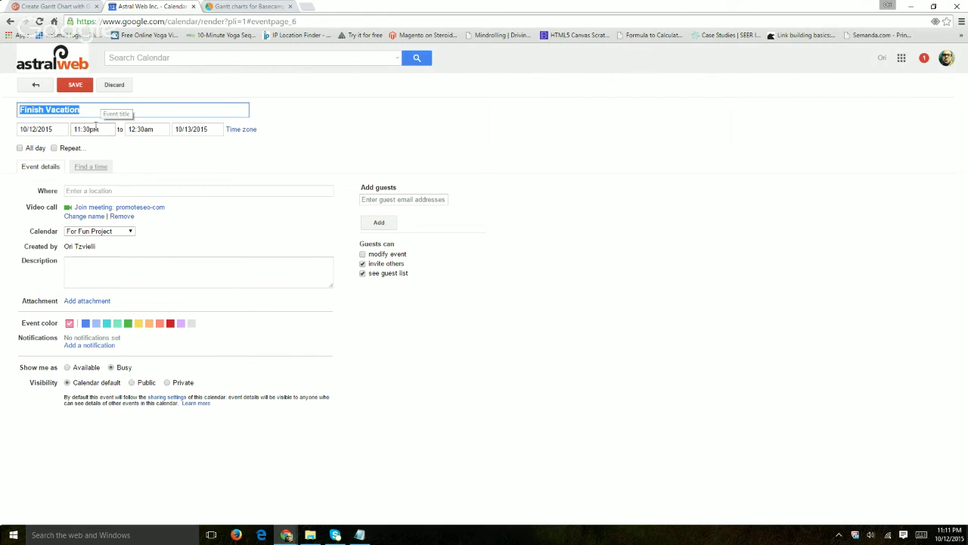
left_click(49, 129)
left_click(90, 142)
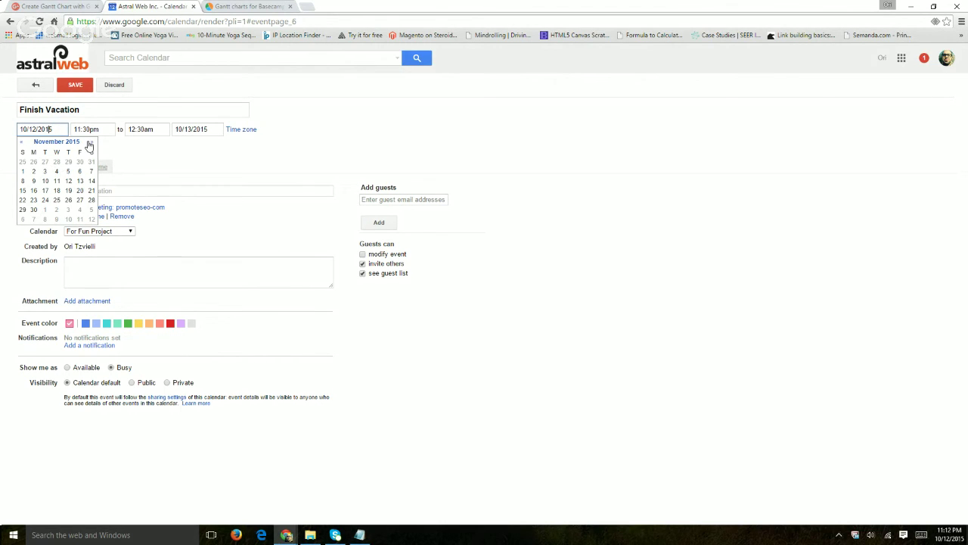
left_click(56, 171)
left_click(76, 85)
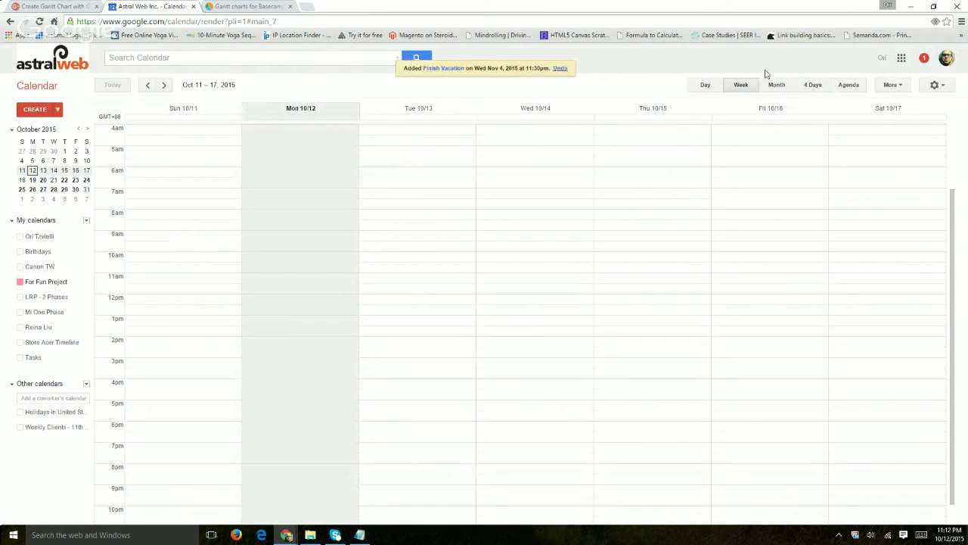
- View October 2015 as a full month, then switch to the Ganttify tab
left_click(778, 85)
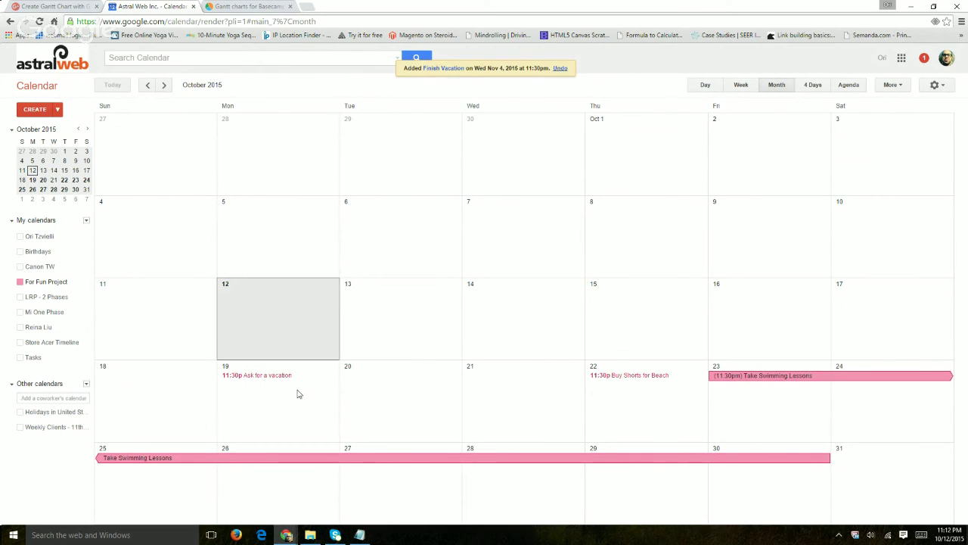
left_click(248, 6)
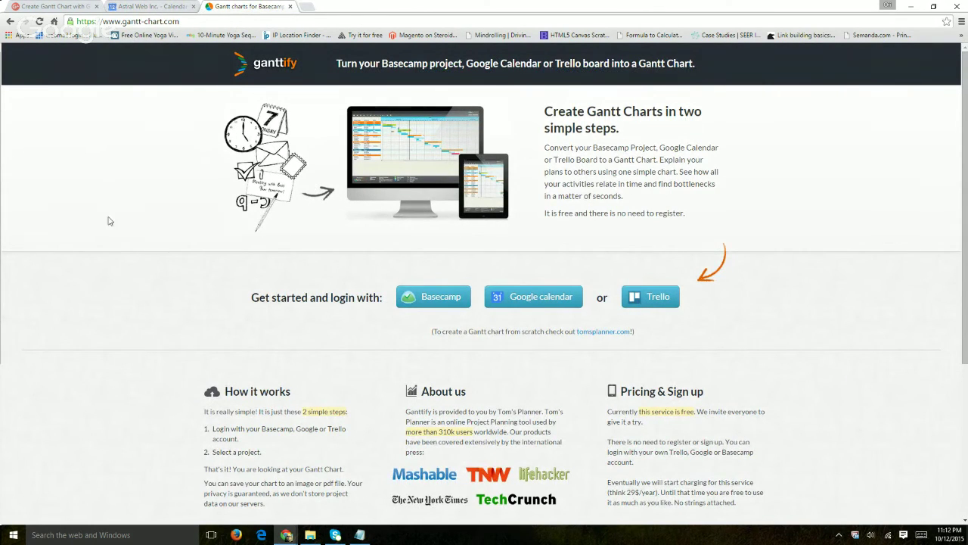
- Log in to Ganttify with Google Calendar to import For Fun Project's four events
left_click(544, 298)
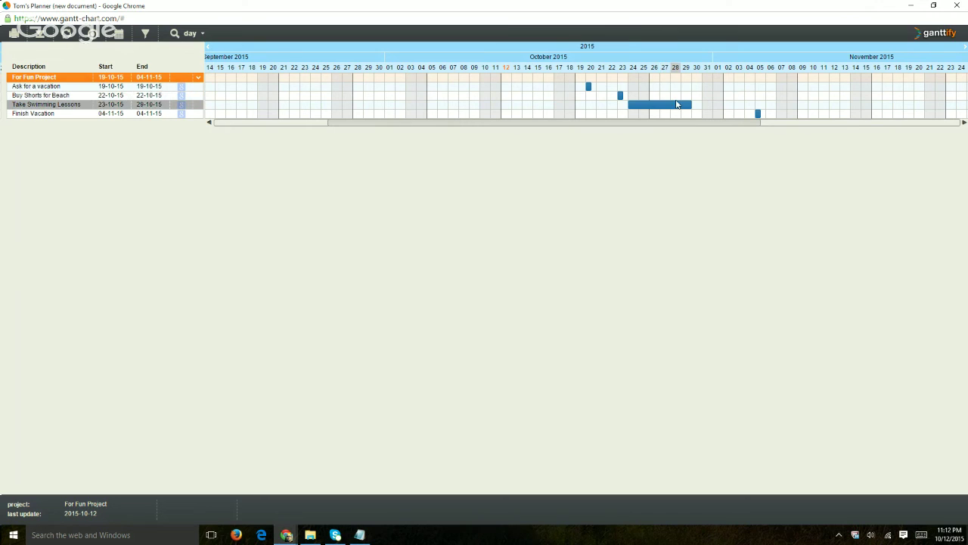
- Change the Gantt timeline scale to weekly, then monthly
left_click(187, 34)
left_click(183, 62)
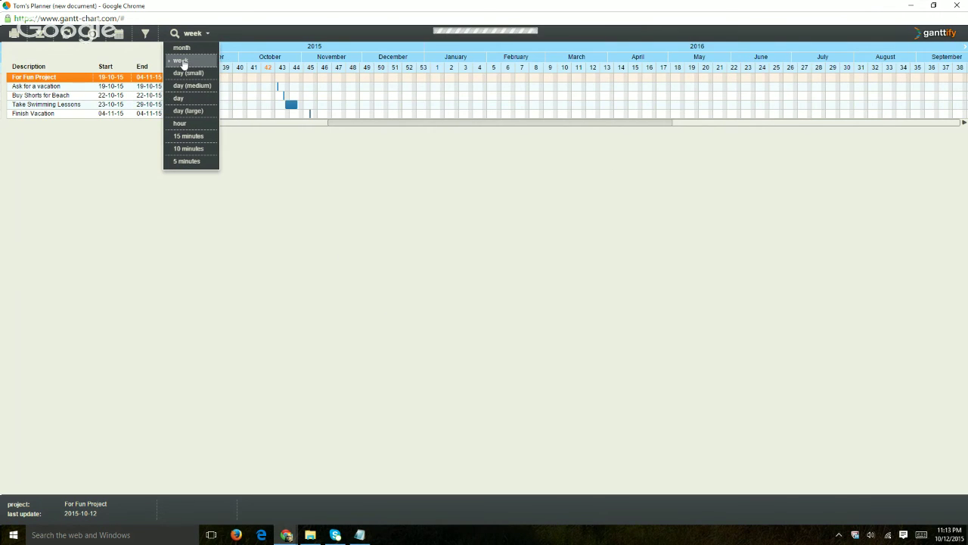
left_click(192, 50)
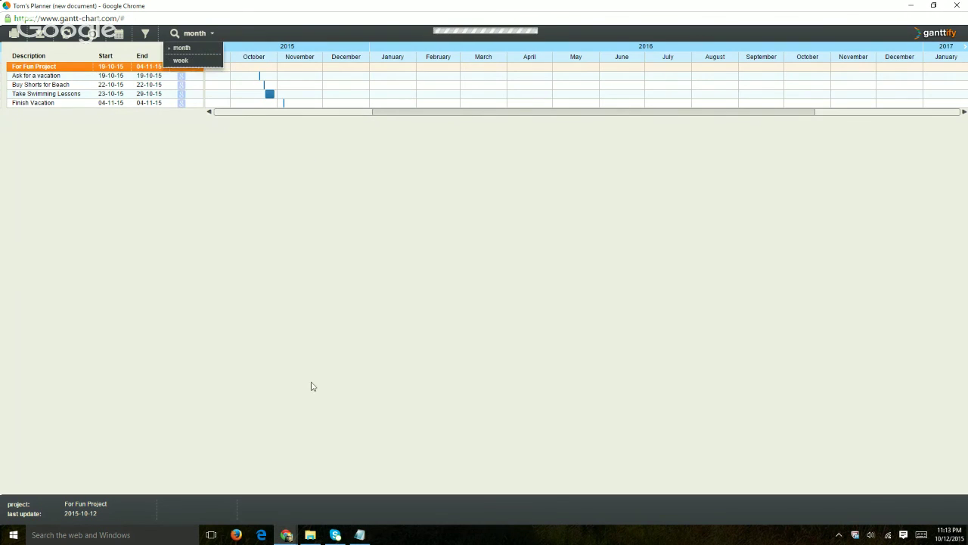
- Switch among the browser windows and return to the Tom's Planner Gantt chart
left_click(291, 537)
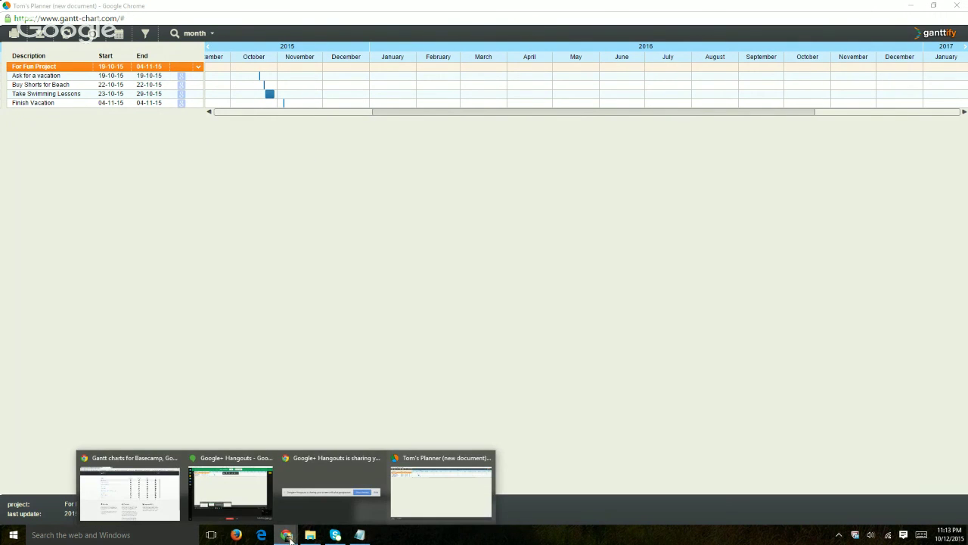
left_click(159, 486)
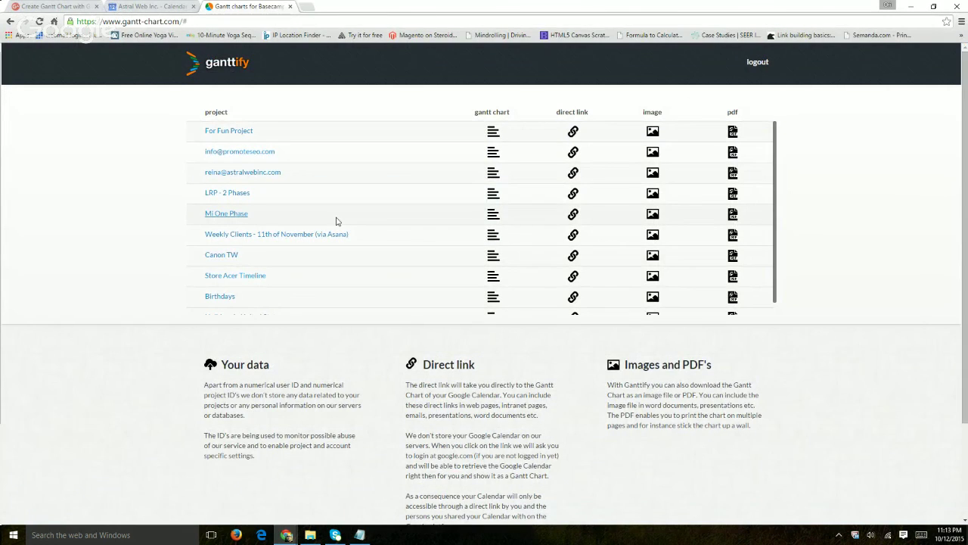
left_click(165, 6)
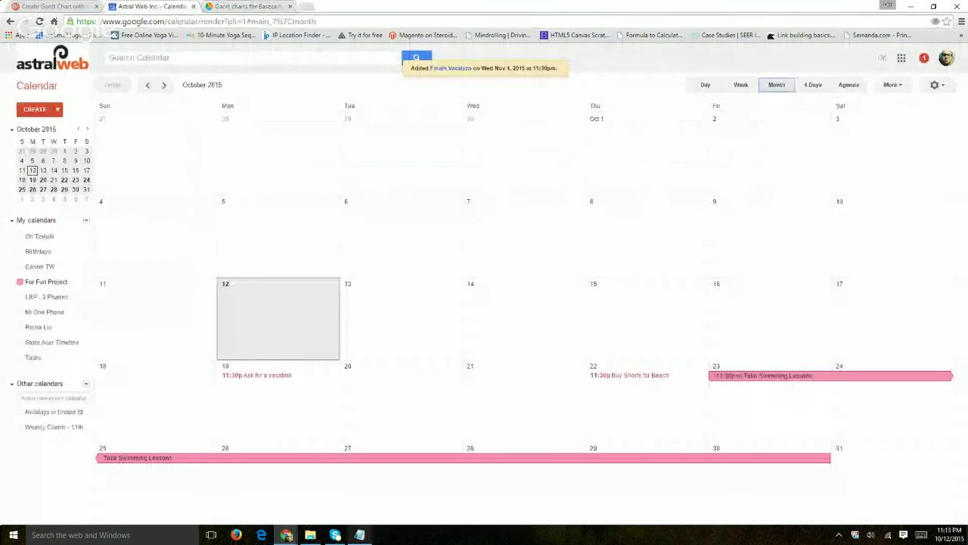
left_click(290, 536)
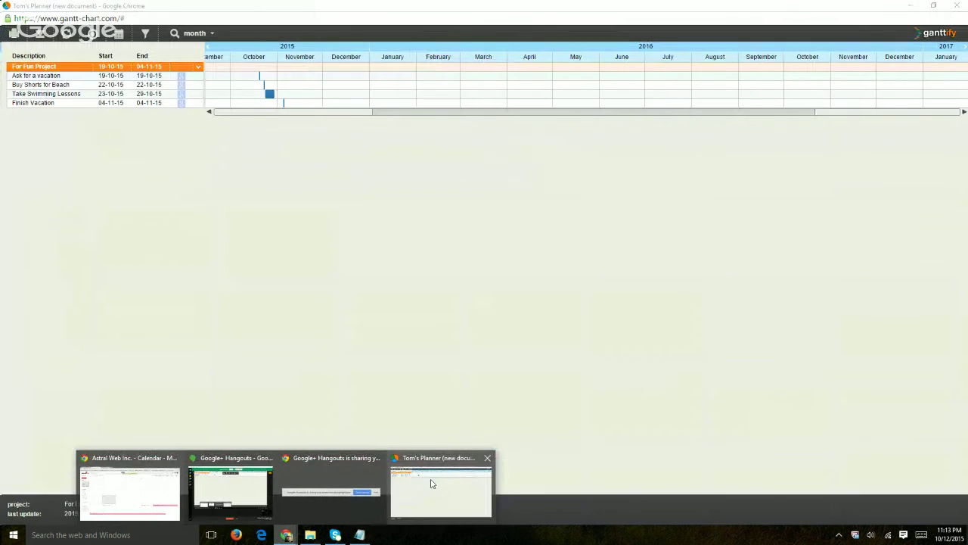
left_click(432, 484)
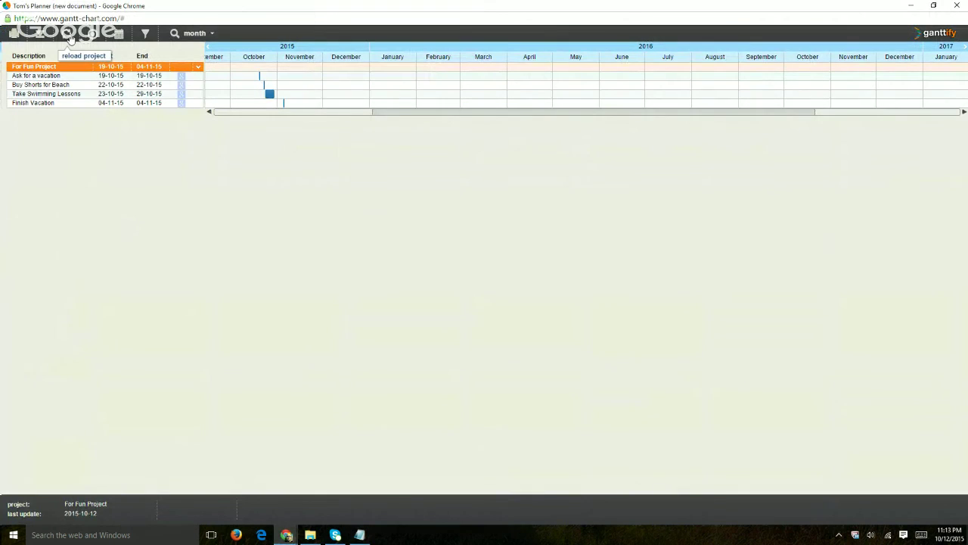